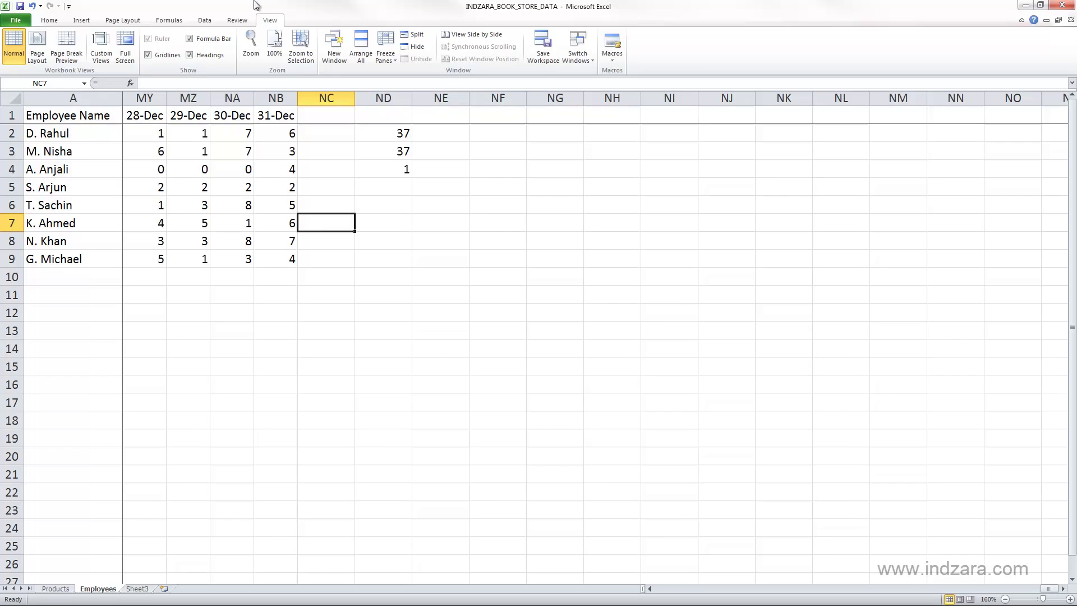
# - Delete the =ND2/ND2 formula from cell ND4, leaving it empty
pyautogui.click(381, 170)
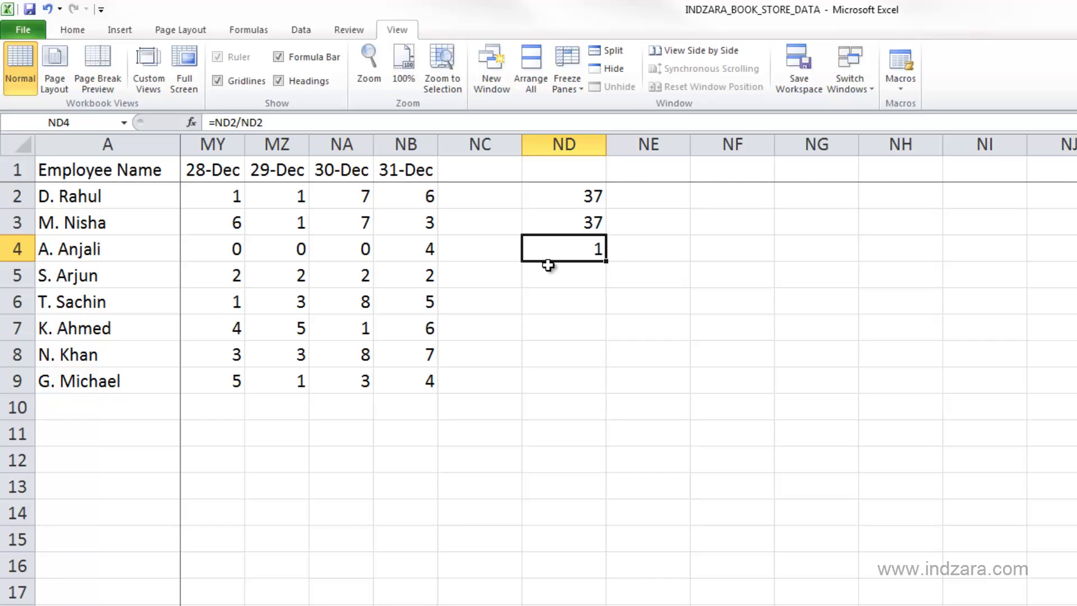
pyautogui.press('Delete')
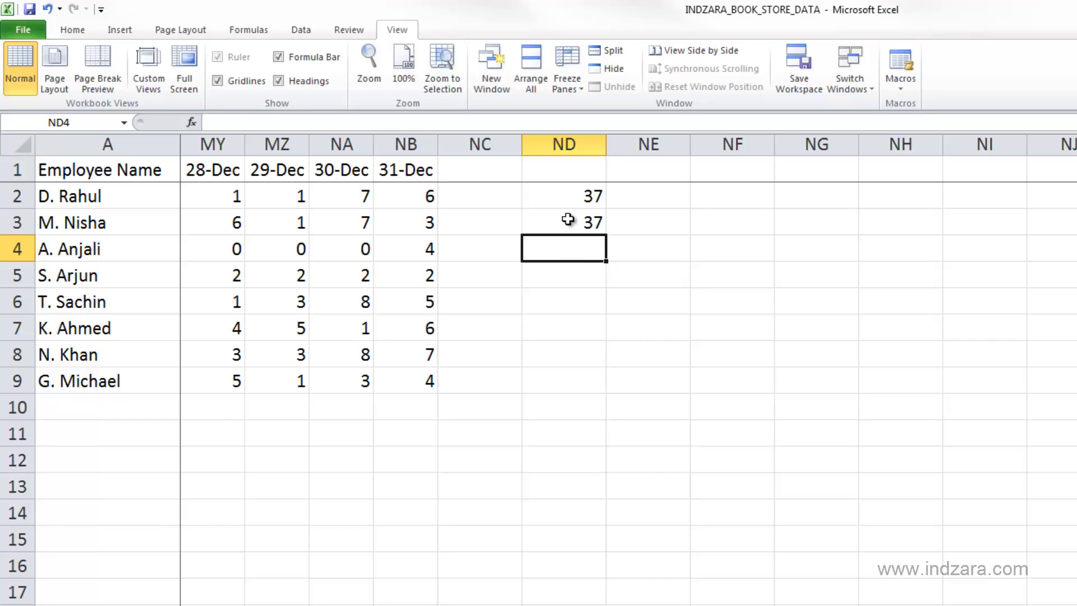
pyautogui.click(570, 200)
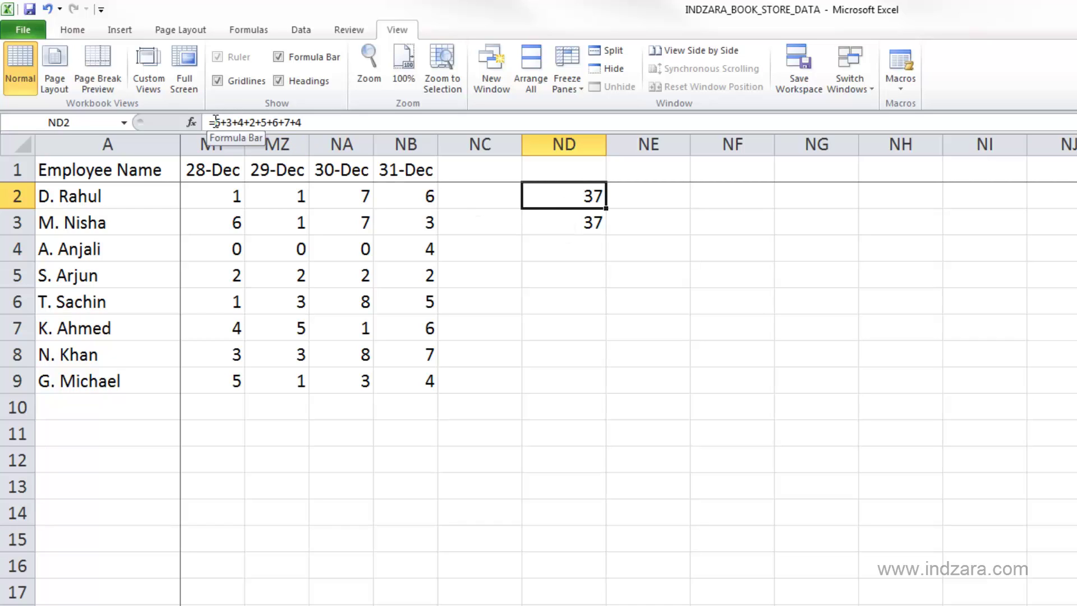
pyautogui.click(555, 230)
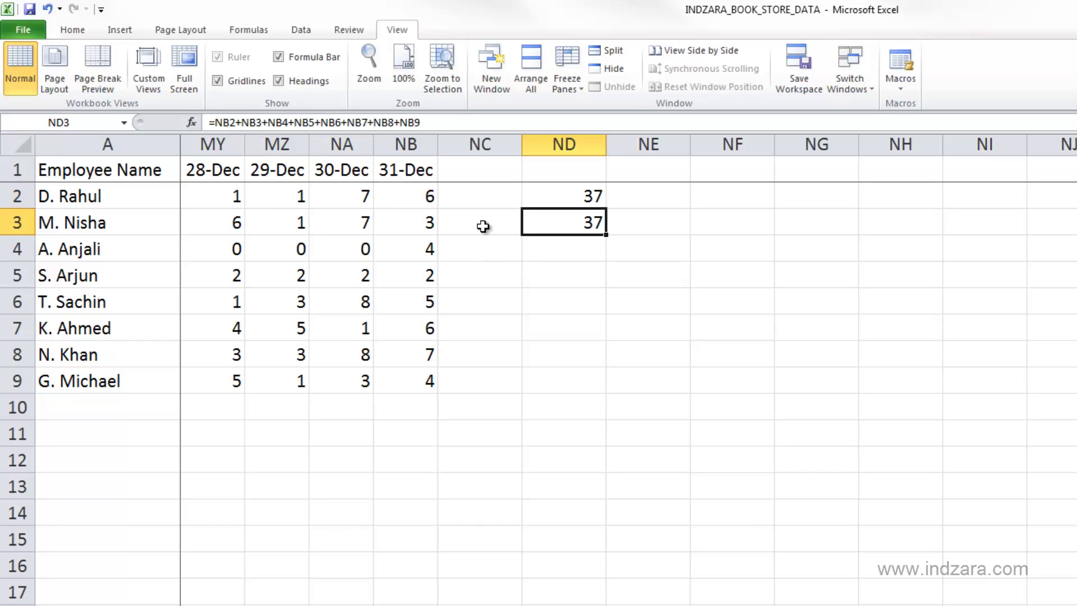
pyautogui.click(253, 124)
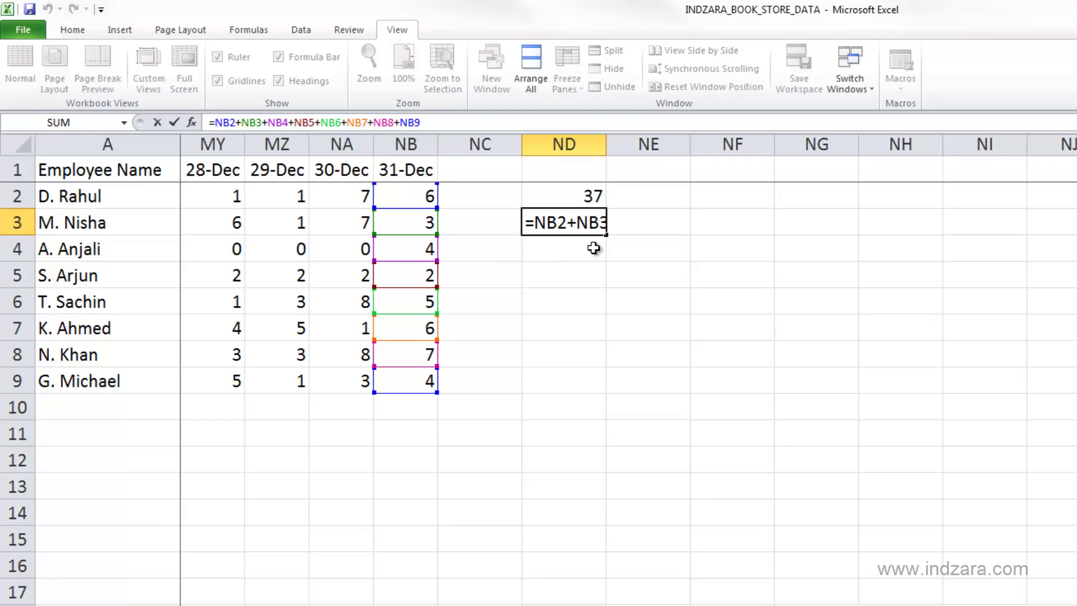
pyautogui.press('Escape')
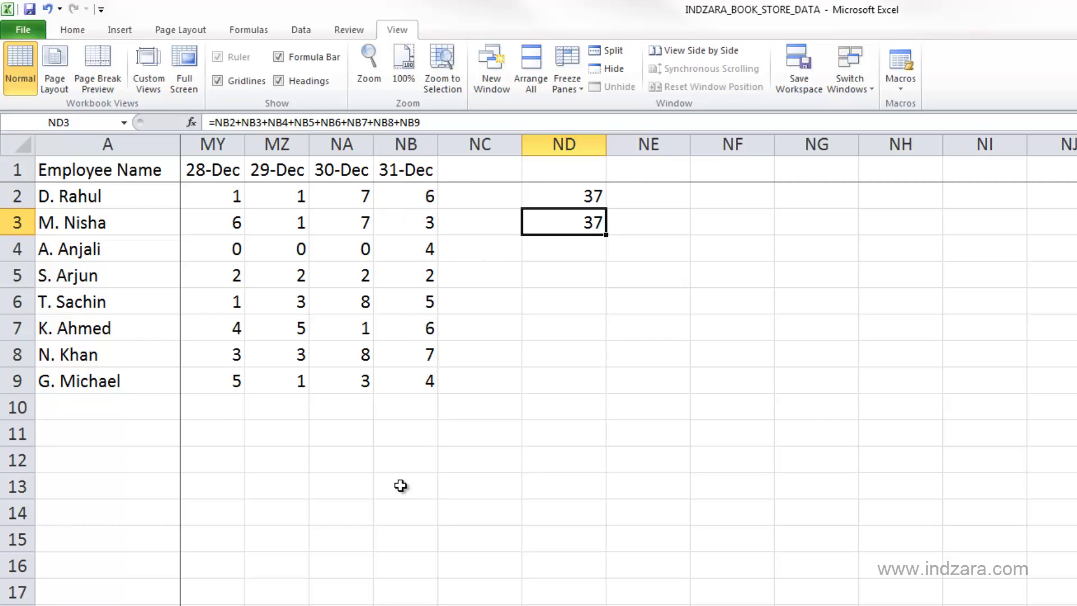
pyautogui.click(427, 122)
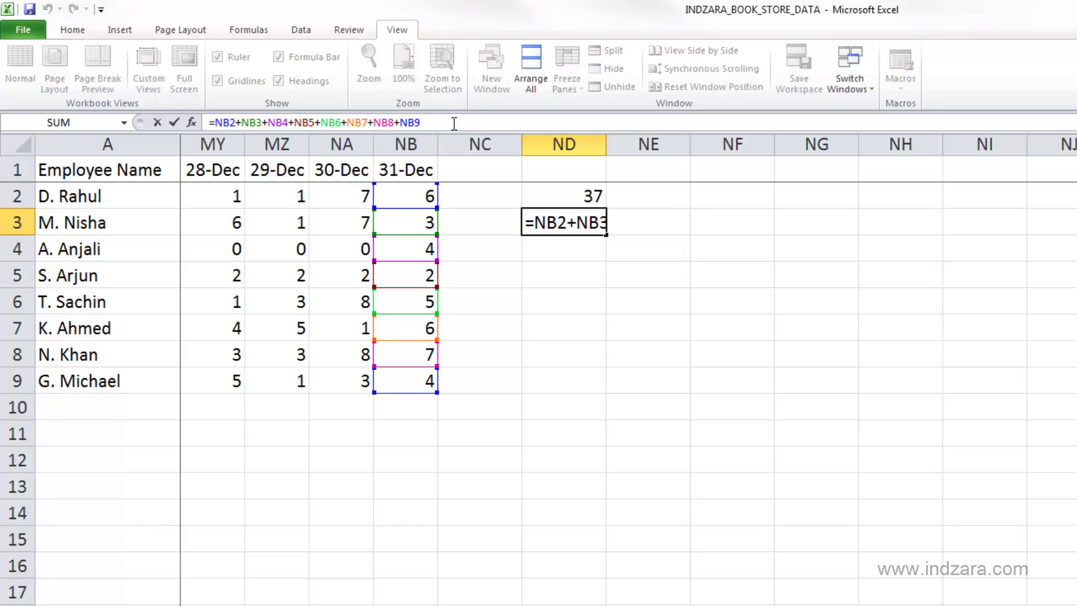
pyautogui.hotkey('ctrl', 'Return')
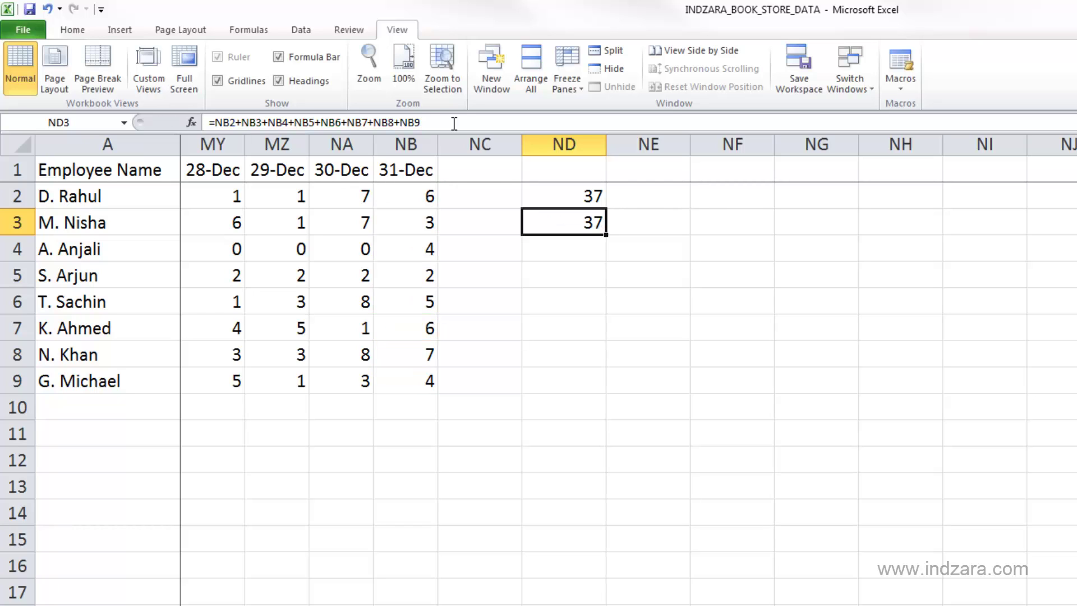
pyautogui.click(555, 256)
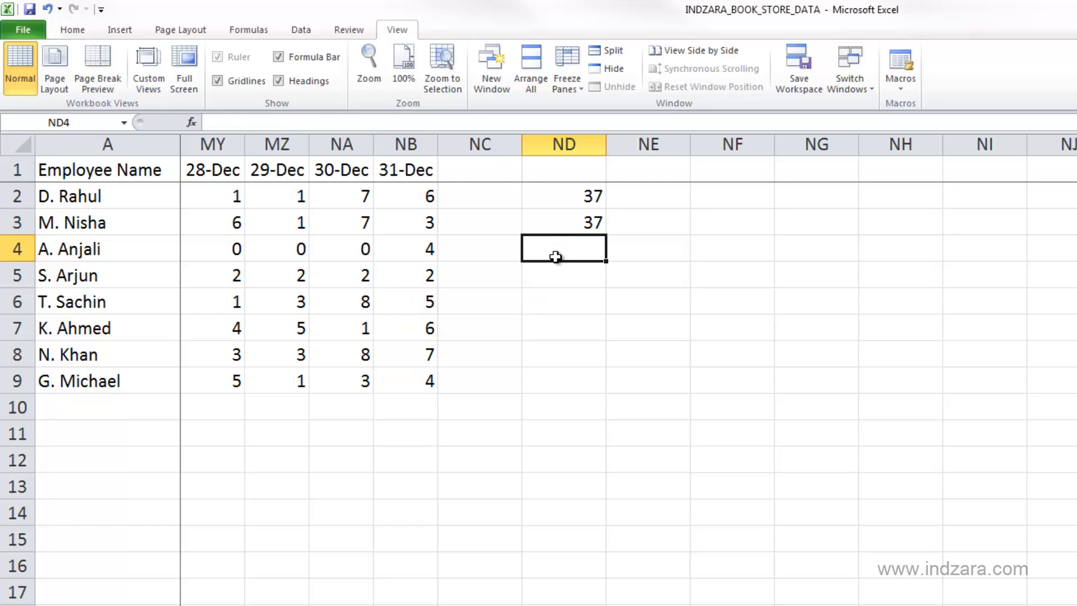
# - Insert the SUM function into ND4 by searching 'Add' in Insert Function
pyautogui.click(193, 122)
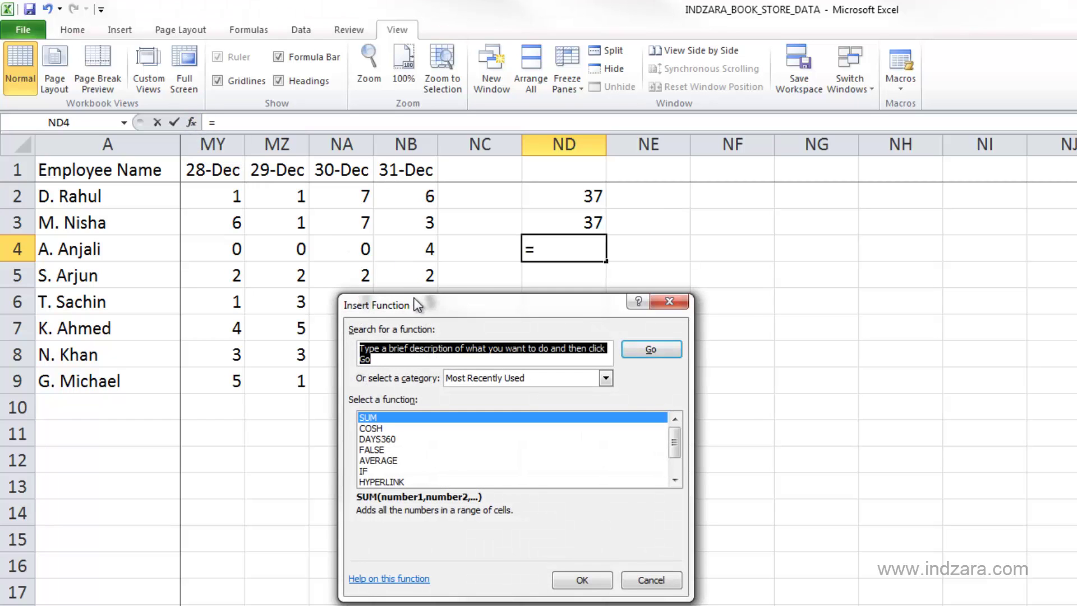
pyautogui.moveTo(418, 305); pyautogui.dragTo(531, 287)
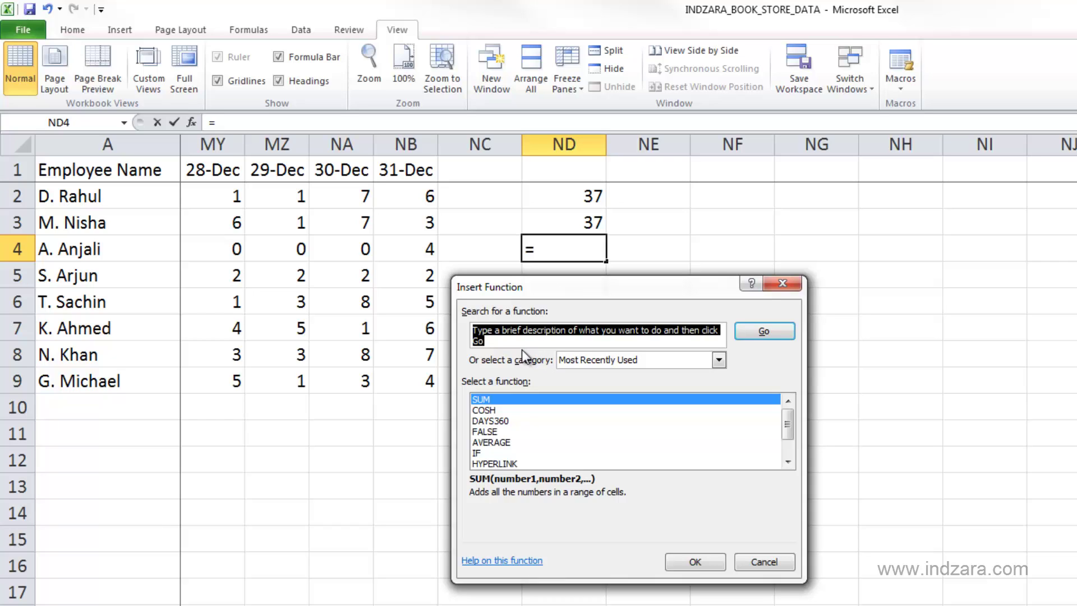
pyautogui.write('Add')
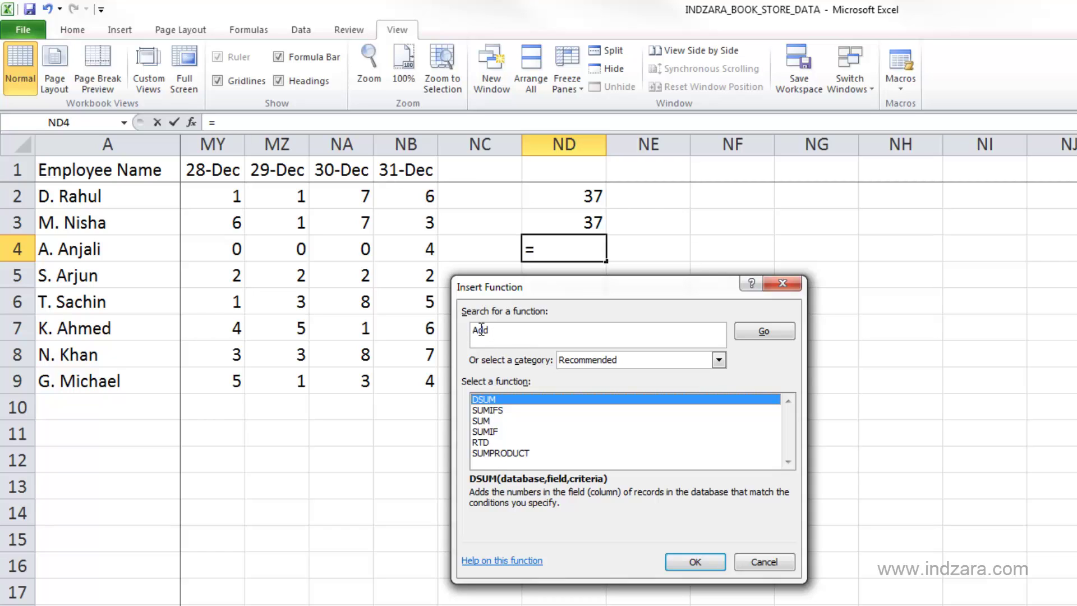
pyautogui.click(496, 420)
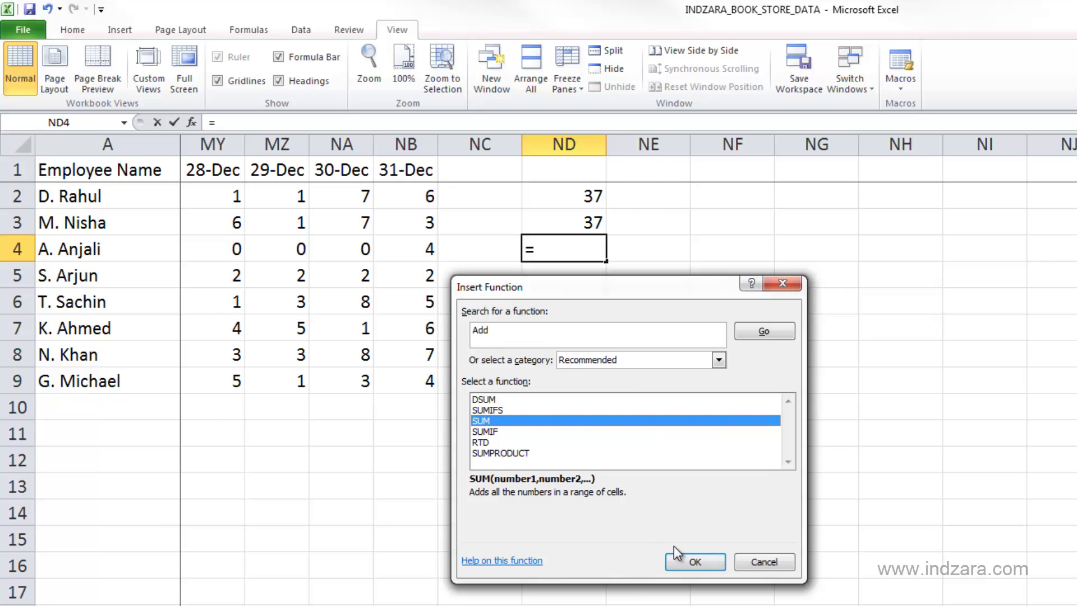
pyautogui.click(685, 562)
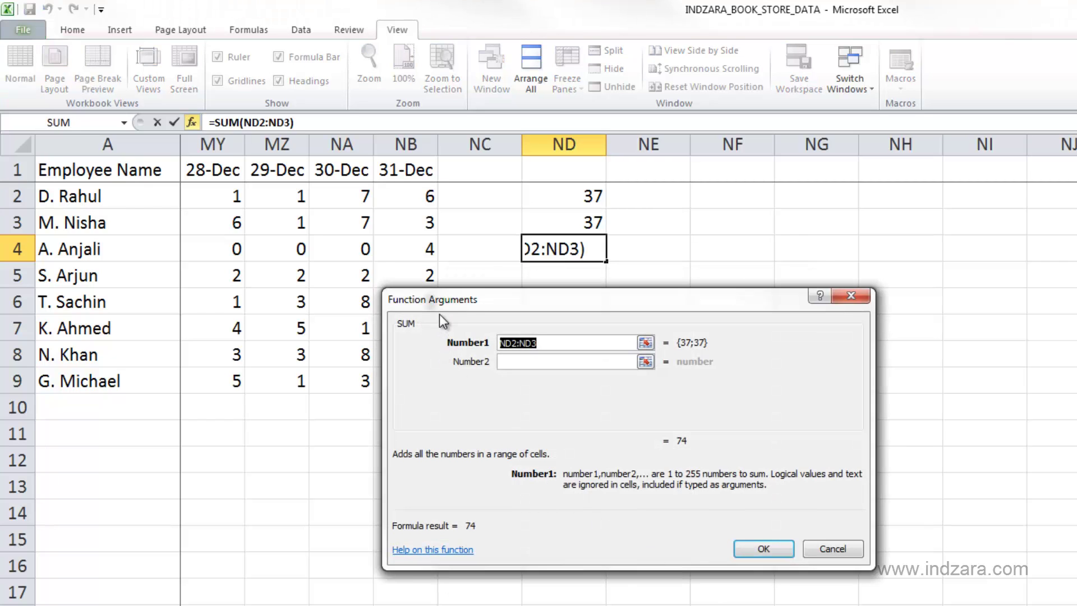
pyautogui.moveTo(572, 299); pyautogui.dragTo(518, 298)
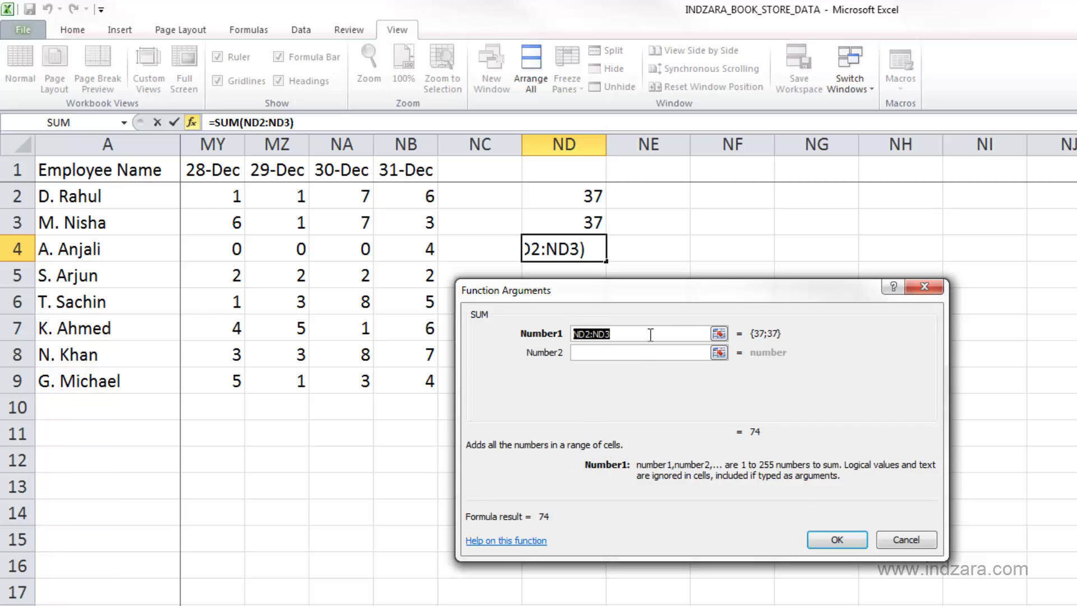
pyautogui.moveTo(647, 291); pyautogui.dragTo(586, 317)
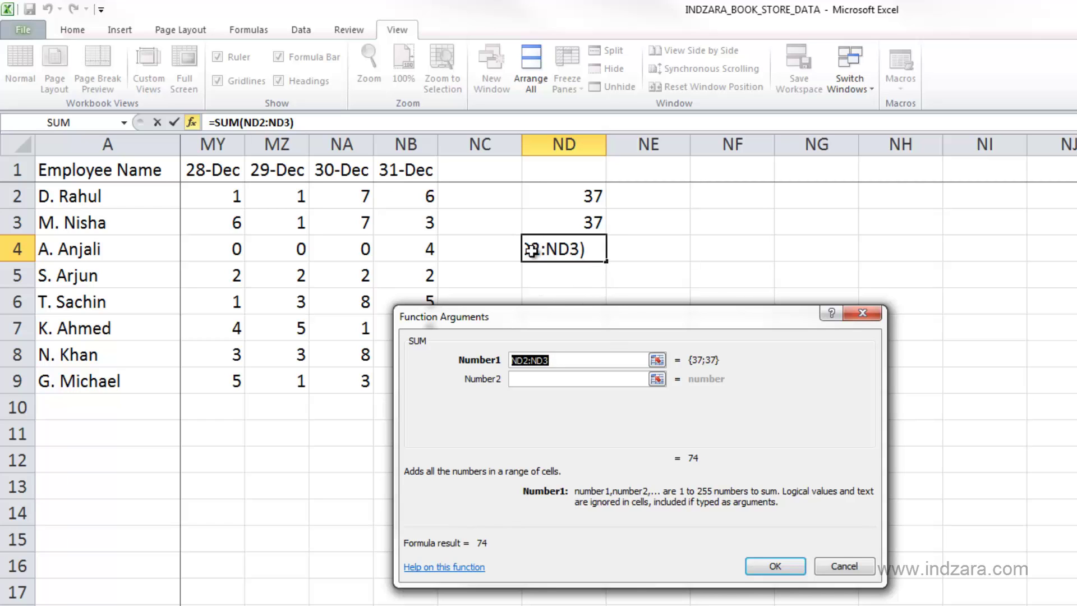
pyautogui.moveTo(594, 311); pyautogui.dragTo(603, 303)
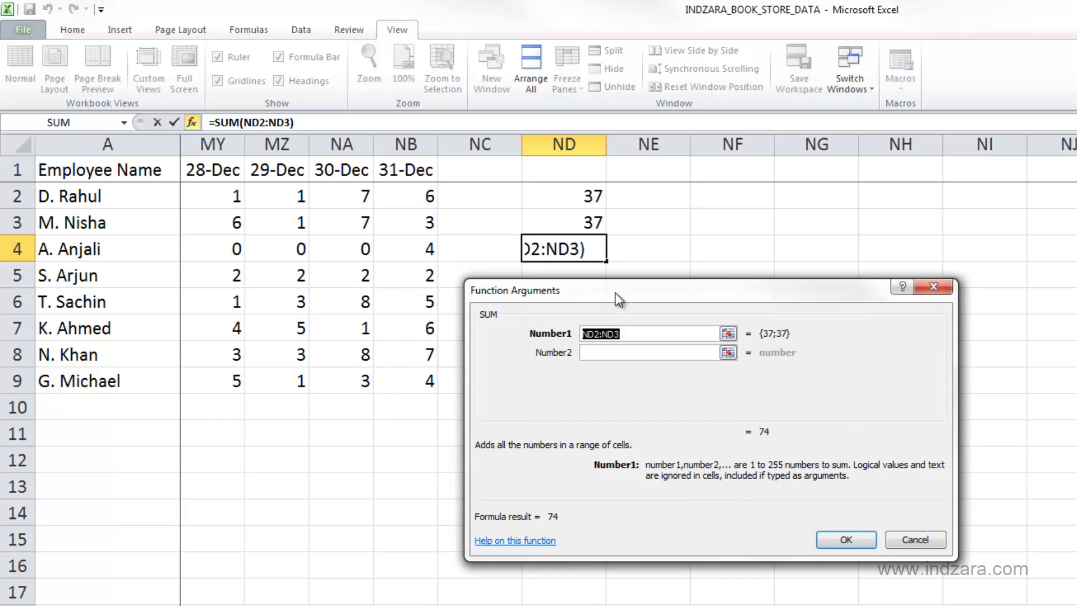
# - Set SUM's Number1 argument to NB2:NB9 and confirm, so ND4 shows 37
pyautogui.click(729, 333)
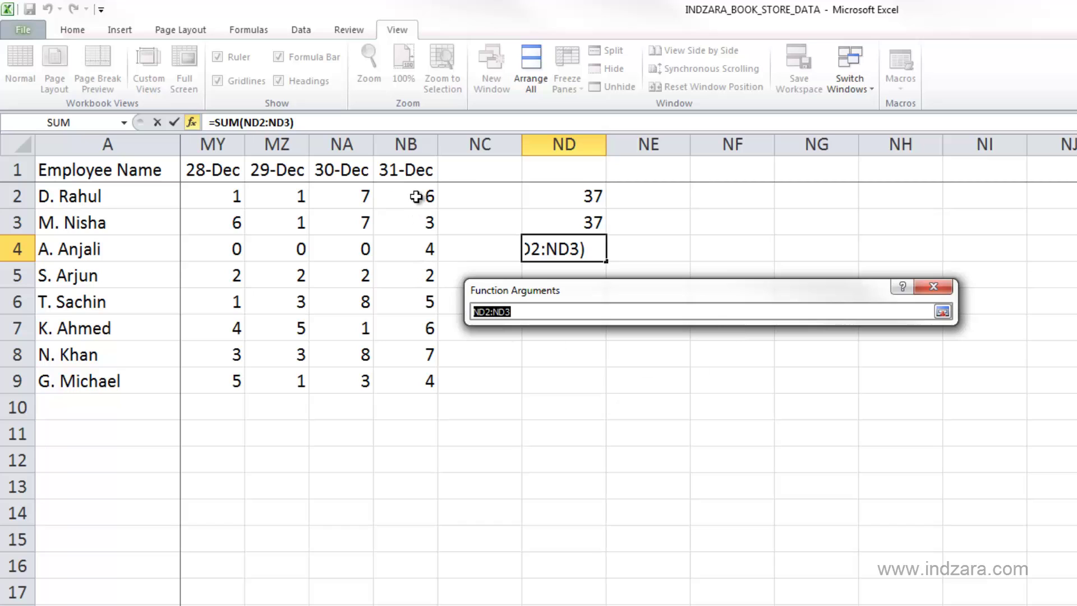
pyautogui.moveTo(415, 193); pyautogui.dragTo(409, 376)
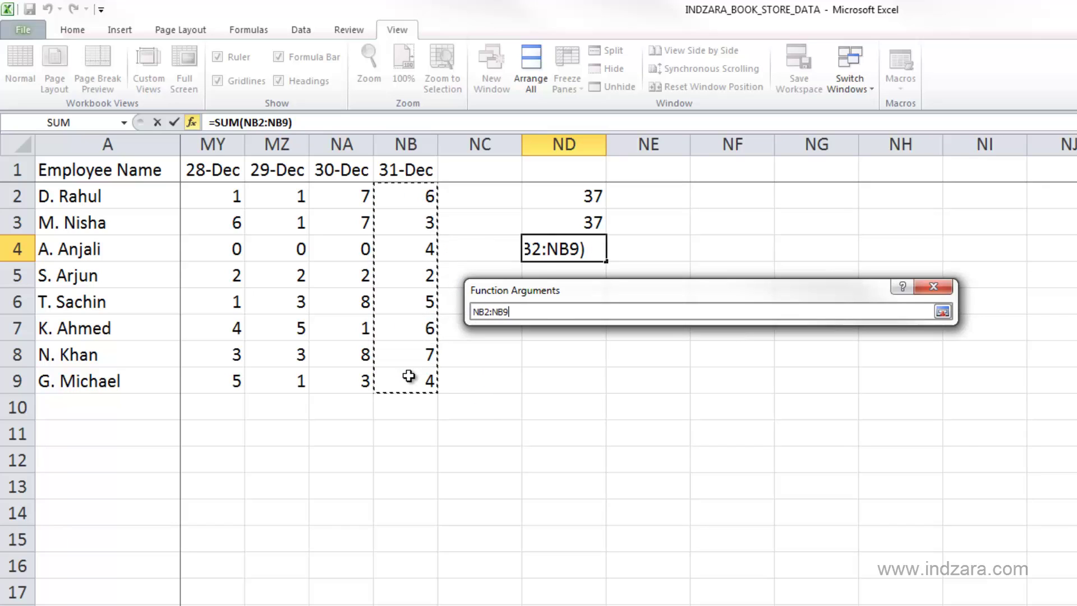
pyautogui.press('Return')
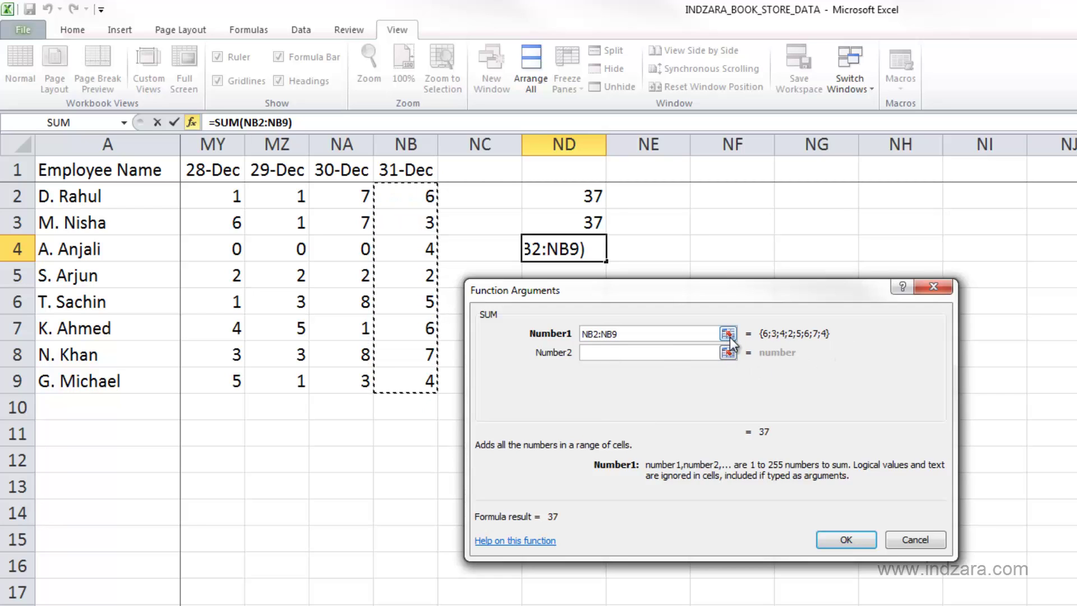
pyautogui.click(841, 539)
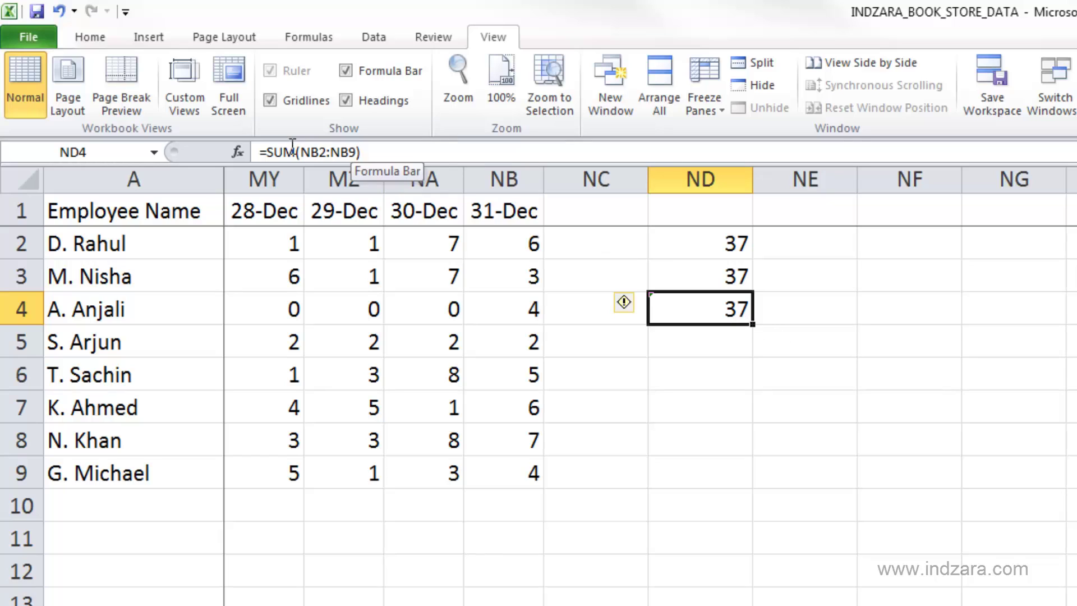
pyautogui.click(708, 248)
pyautogui.click(704, 273)
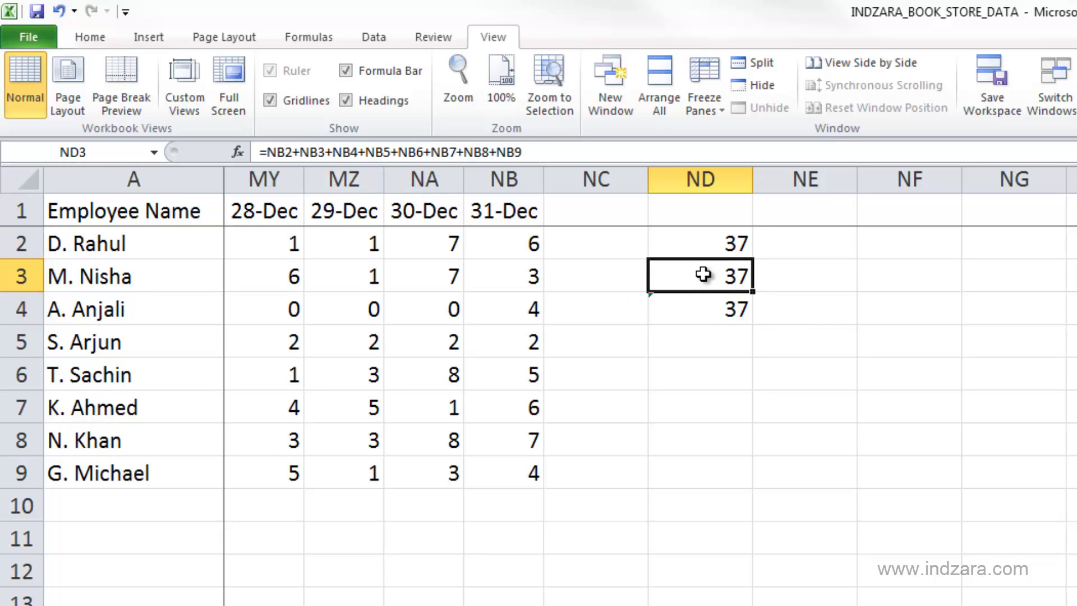
pyautogui.click(705, 319)
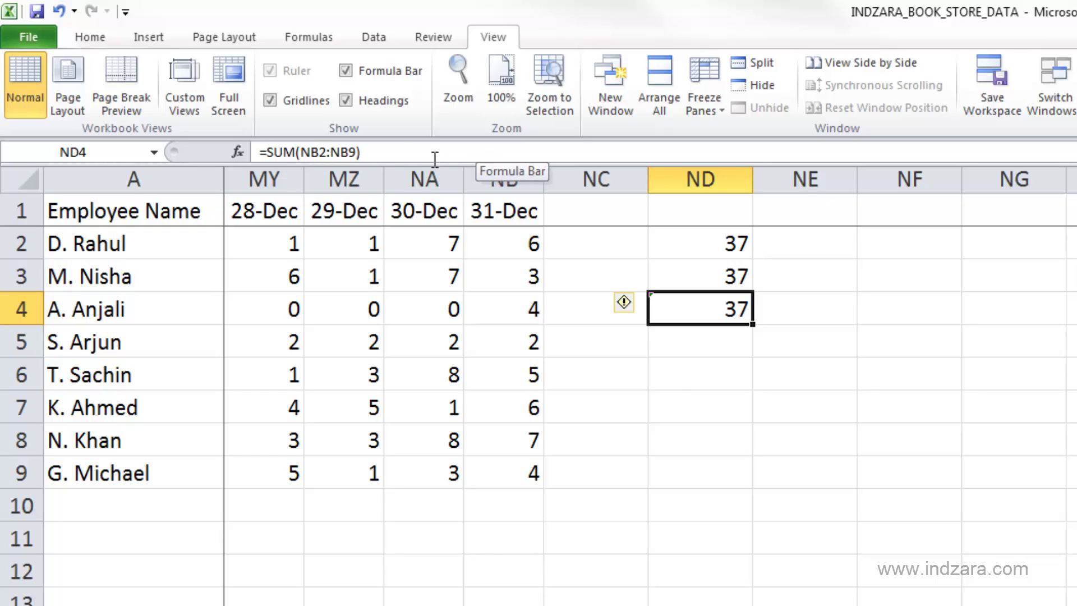
pyautogui.click(307, 152)
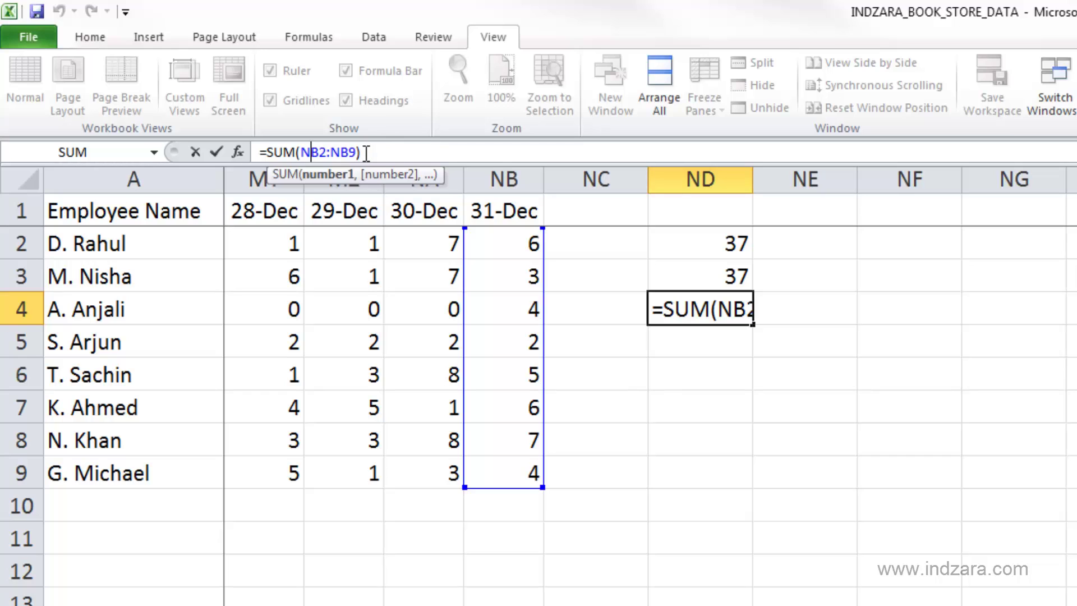
pyautogui.hotkey('ctrl', 'Return')
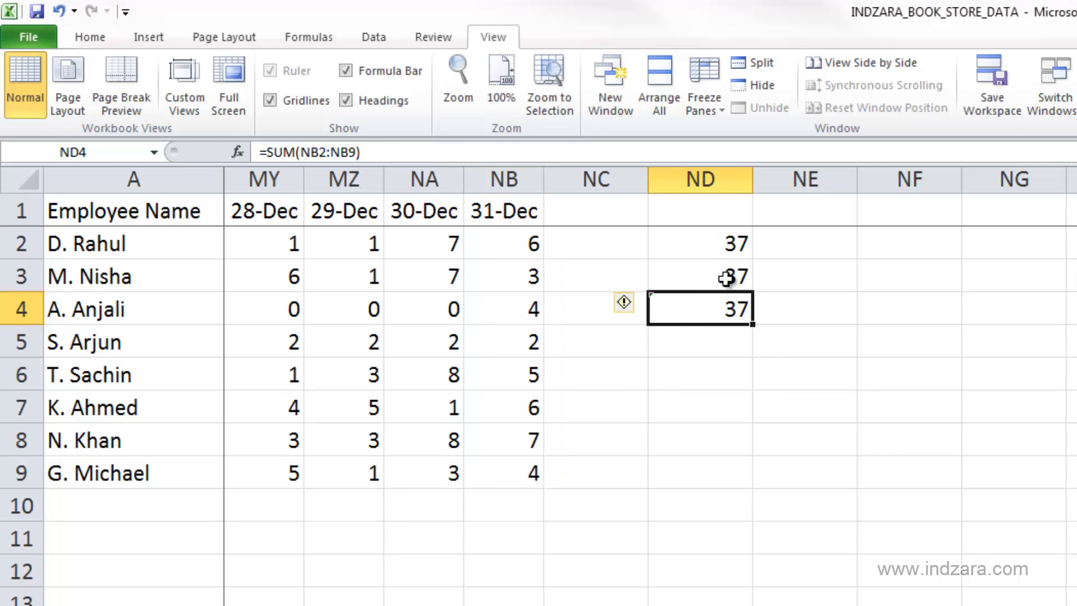
pyautogui.click(729, 238)
pyautogui.click(716, 275)
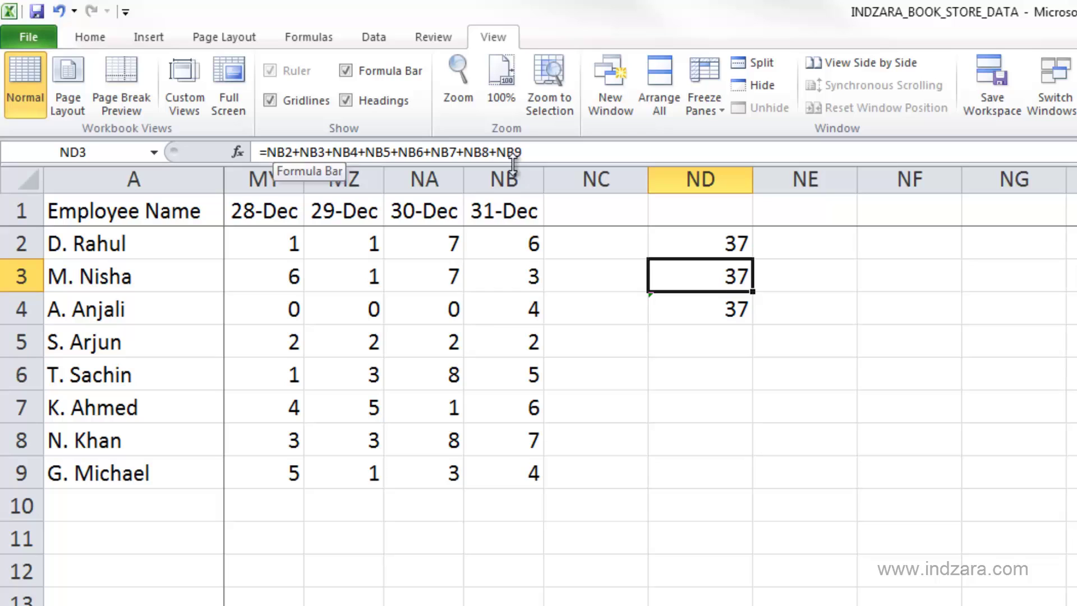
pyautogui.click(729, 312)
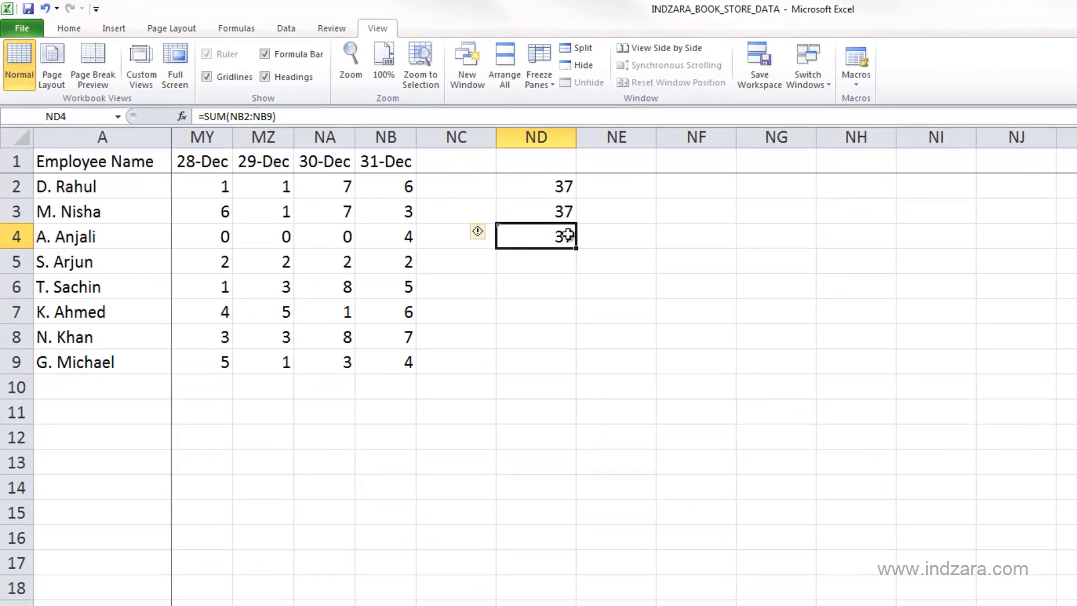
# - Add NA2:NA9 as the Number2 argument of ND4's SUM, giving 73
pyautogui.click(183, 117)
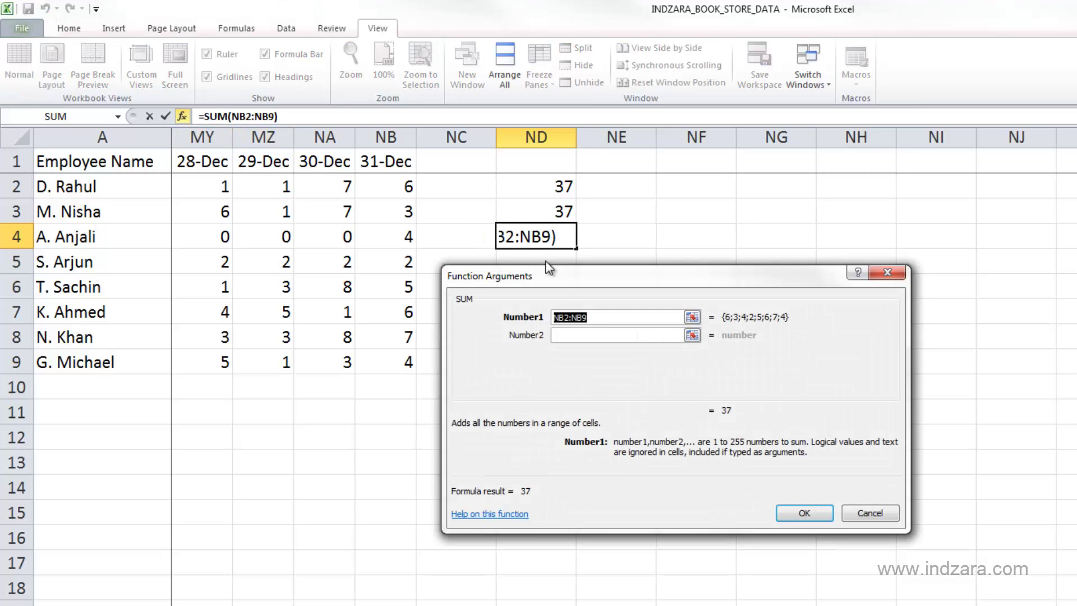
pyautogui.moveTo(529, 278); pyautogui.dragTo(451, 296)
pyautogui.moveTo(678, 289); pyautogui.dragTo(832, 275)
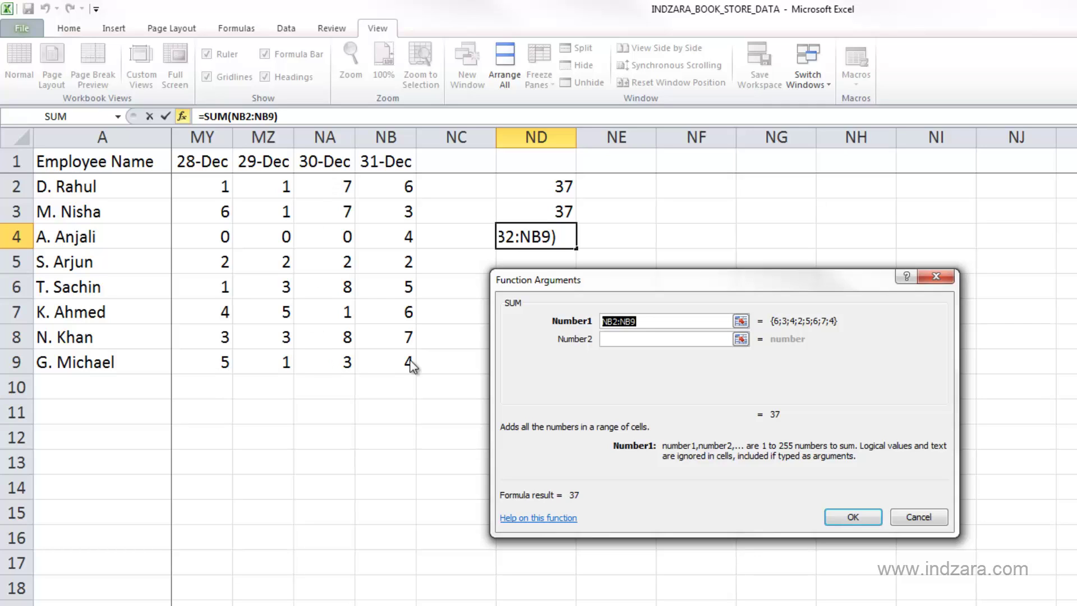
pyautogui.click(741, 340)
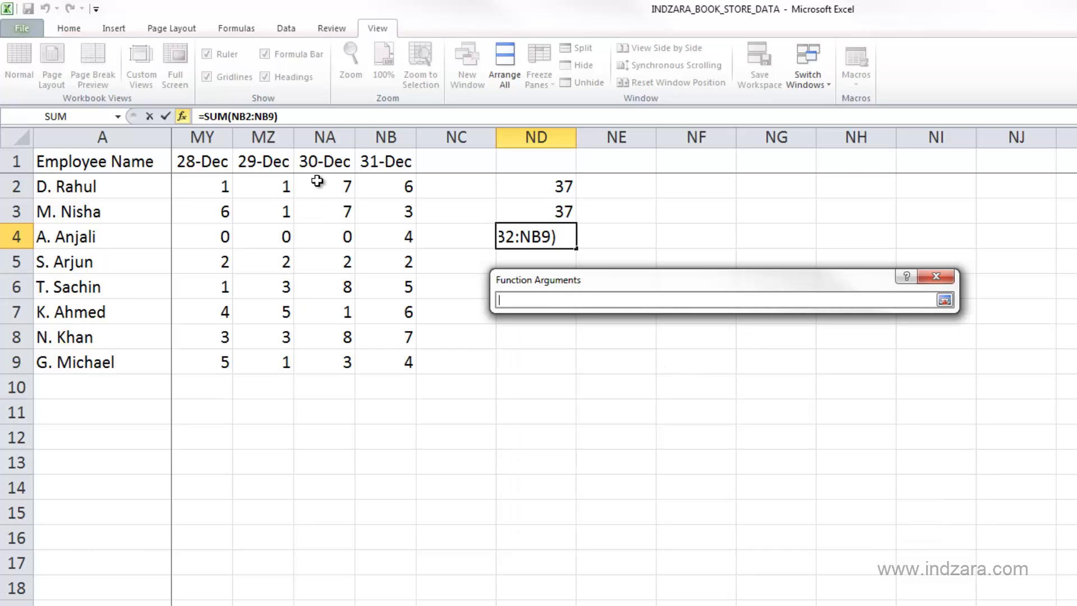
pyautogui.click(320, 186)
pyautogui.moveTo(318, 217); pyautogui.dragTo(324, 357)
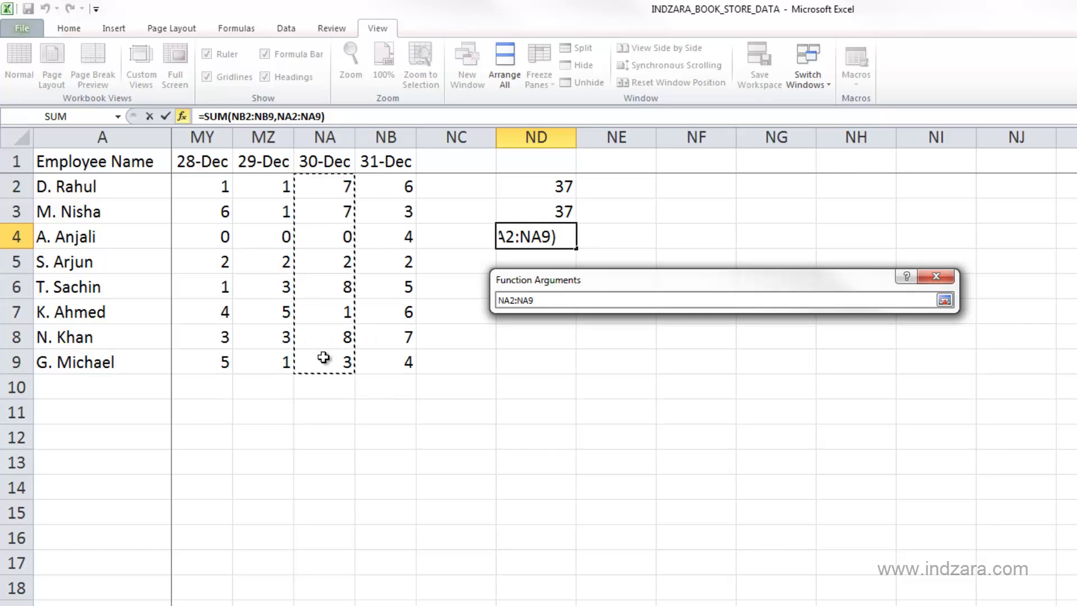
pyautogui.press('Return')
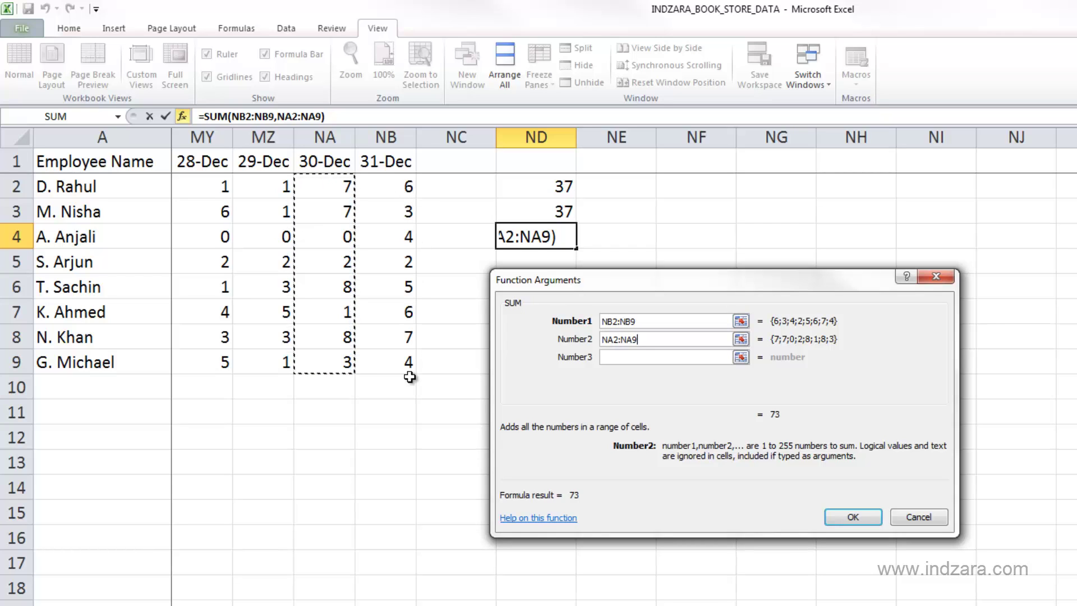
pyautogui.click(635, 340)
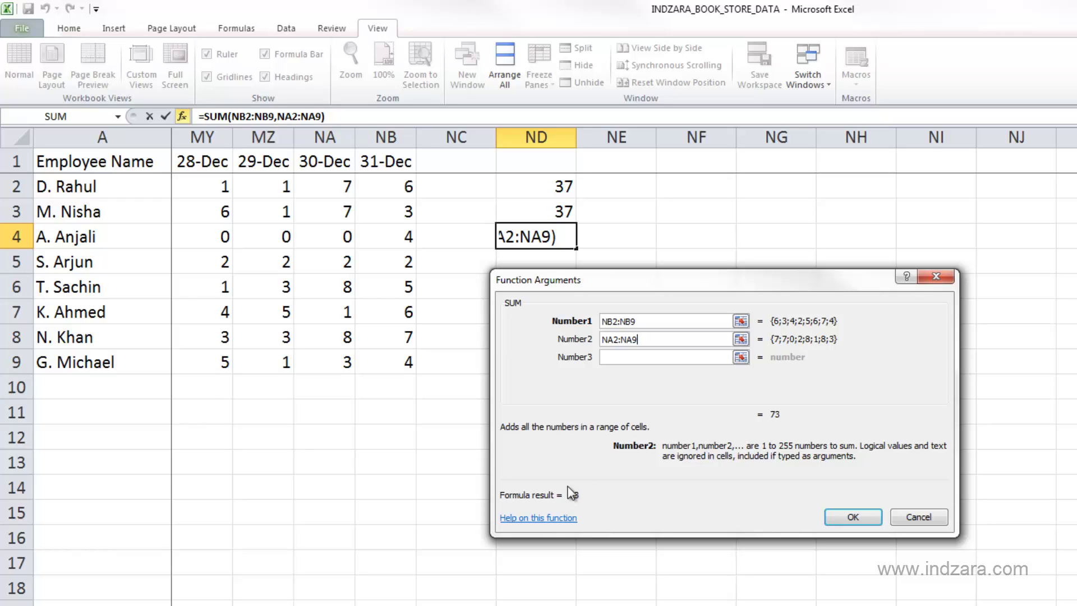
pyautogui.click(852, 517)
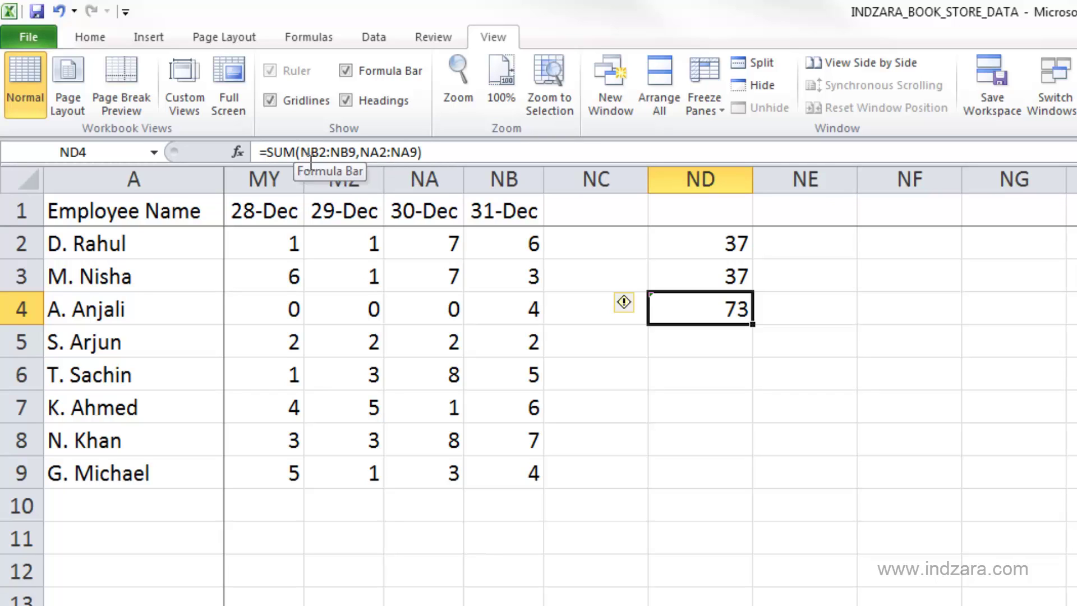
pyautogui.click(307, 155)
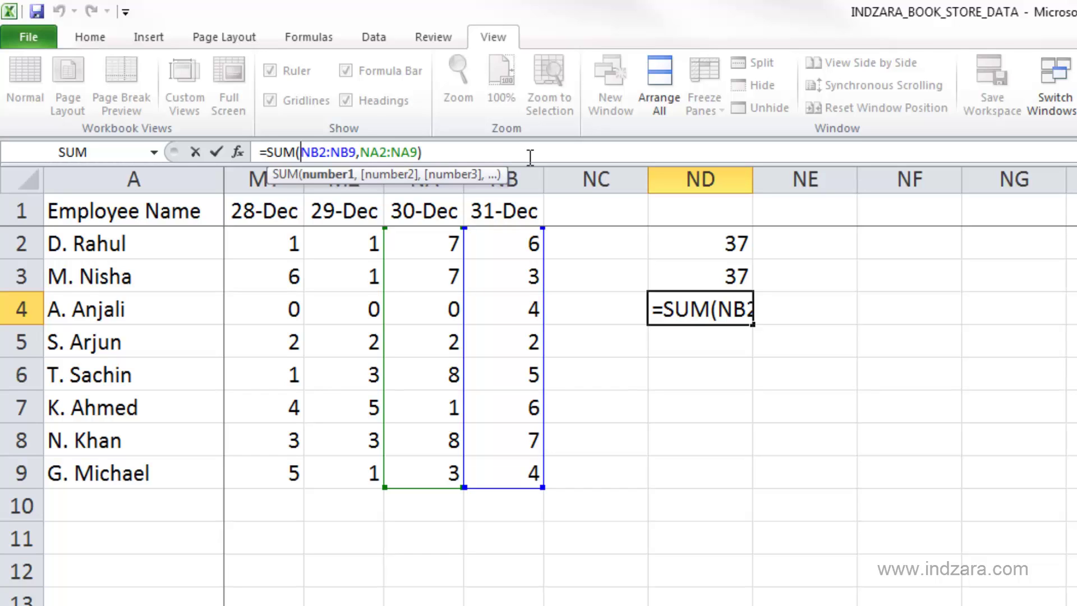
pyautogui.hotkey('ctrl', 'Return')
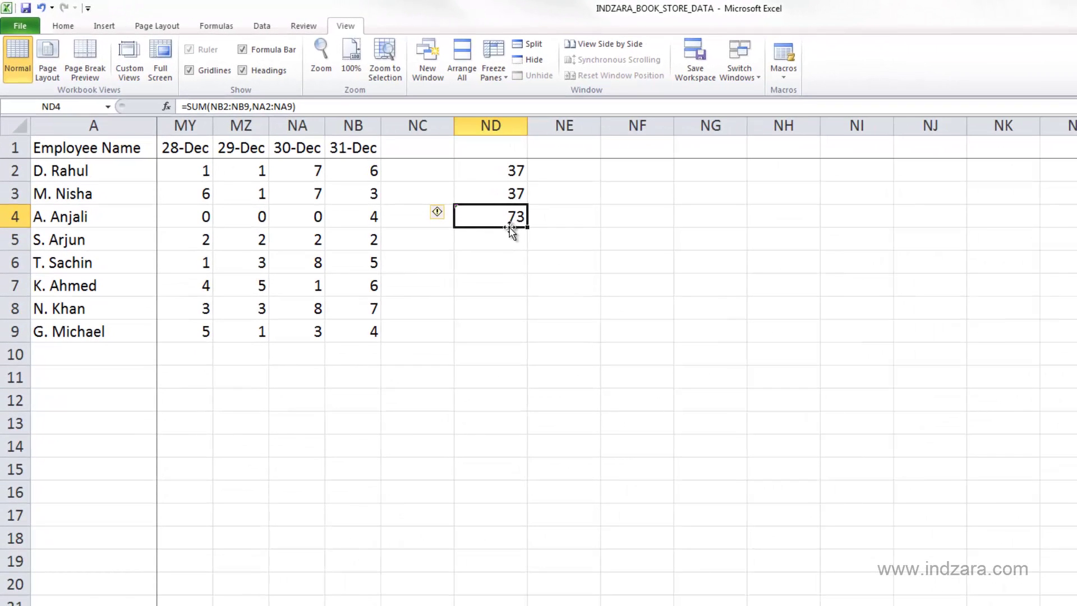
# - Remove the NA2:NA9 argument and set Number1 to NA2:NB9, keeping the total 73
pyautogui.click(168, 107)
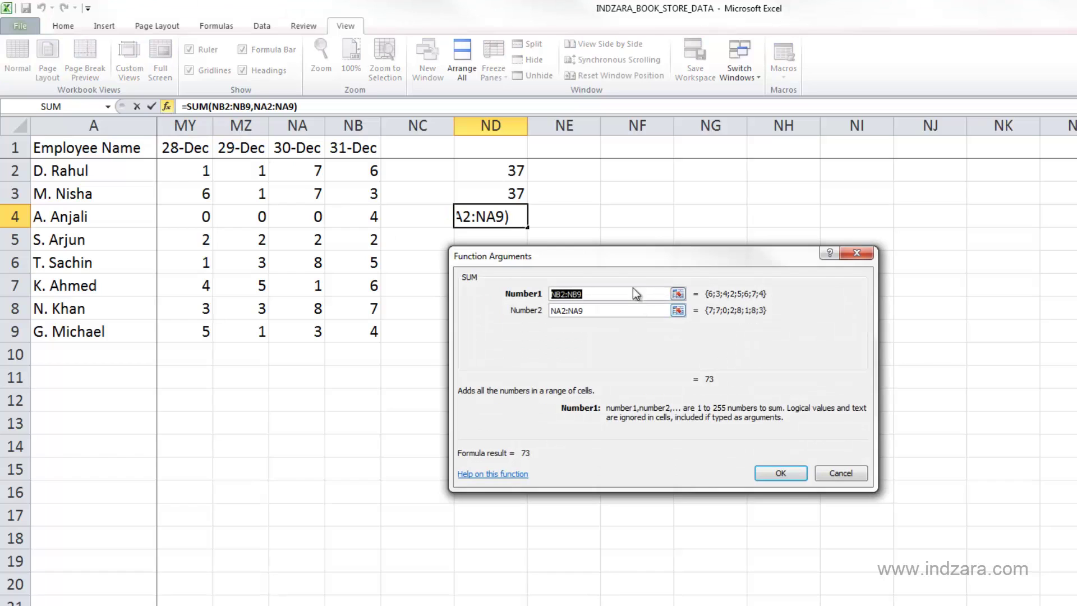
pyautogui.moveTo(620, 264)
pyautogui.mouseDown()
pyautogui.moveTo(551, 270)
pyautogui.moveTo(607, 256)
pyautogui.mouseUp()
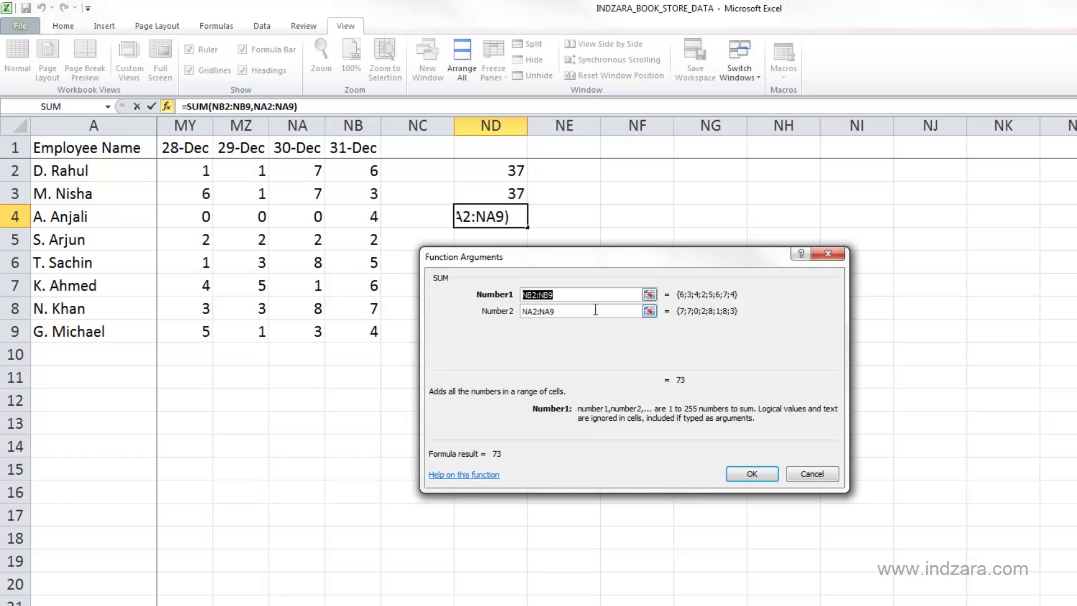
pyautogui.press('Tab')
pyautogui.press('Delete')
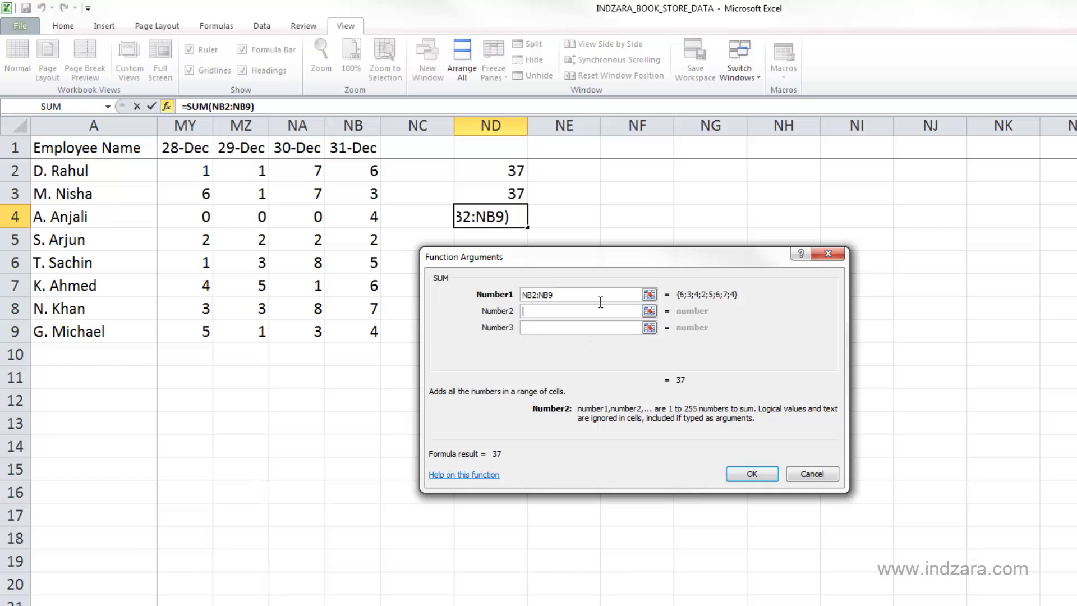
pyautogui.click(649, 295)
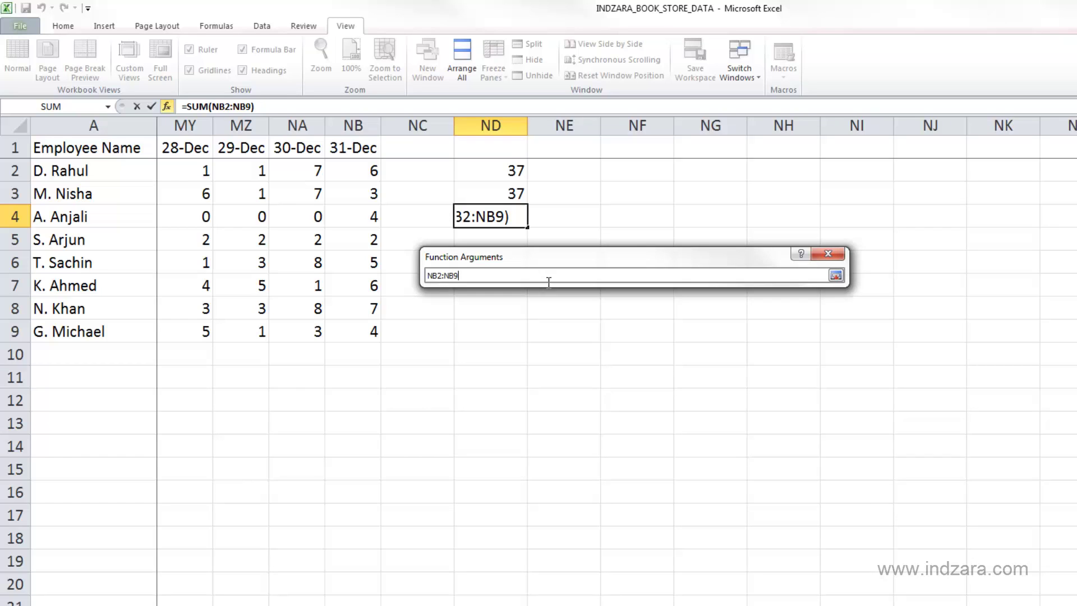
pyautogui.moveTo(309, 179); pyautogui.dragTo(337, 327)
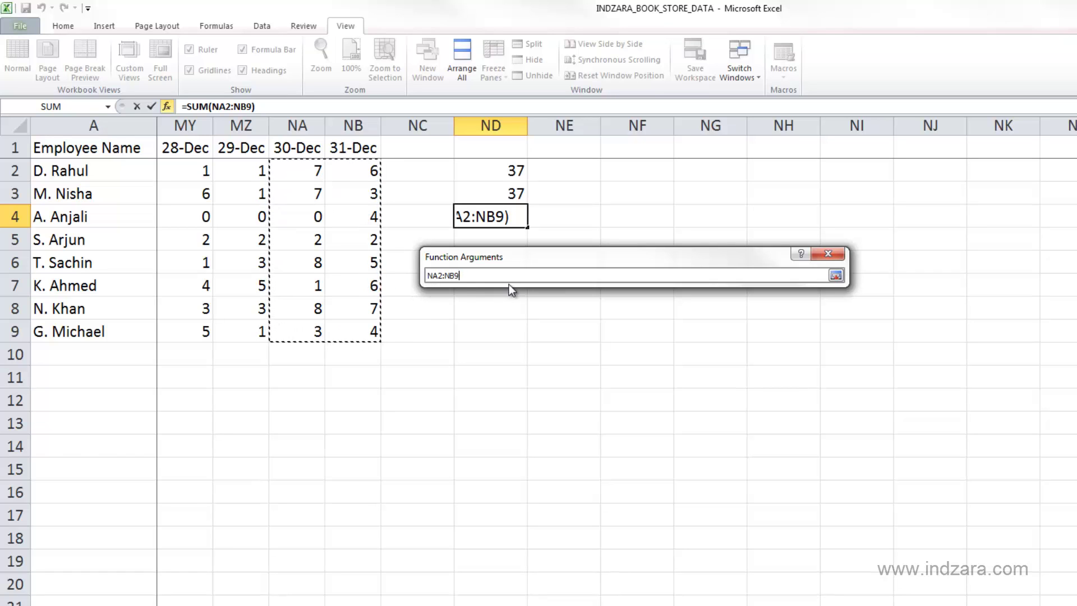
pyautogui.press('Return')
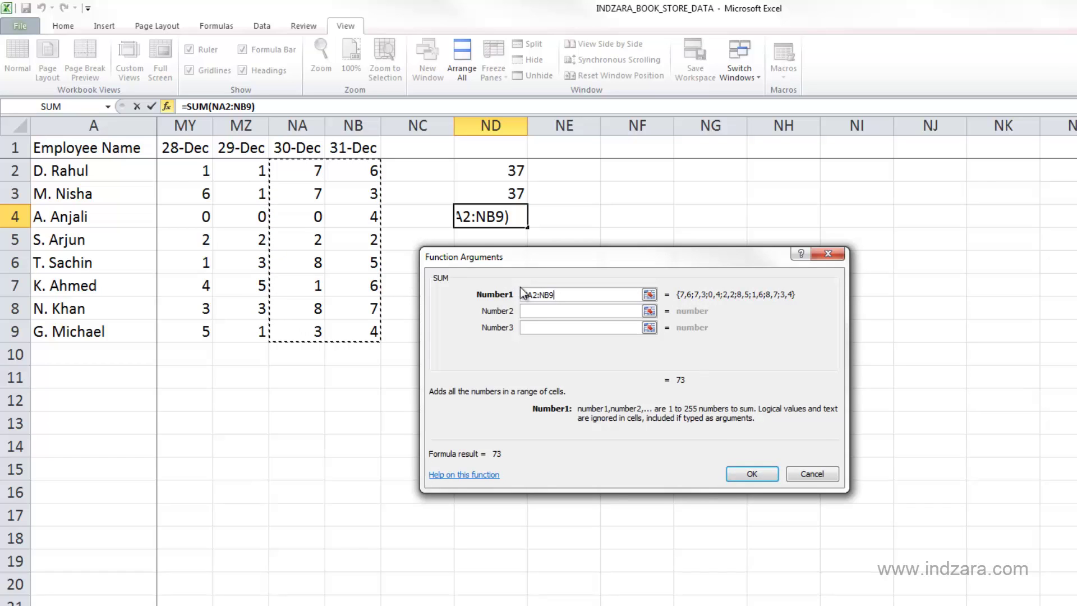
pyautogui.click(750, 474)
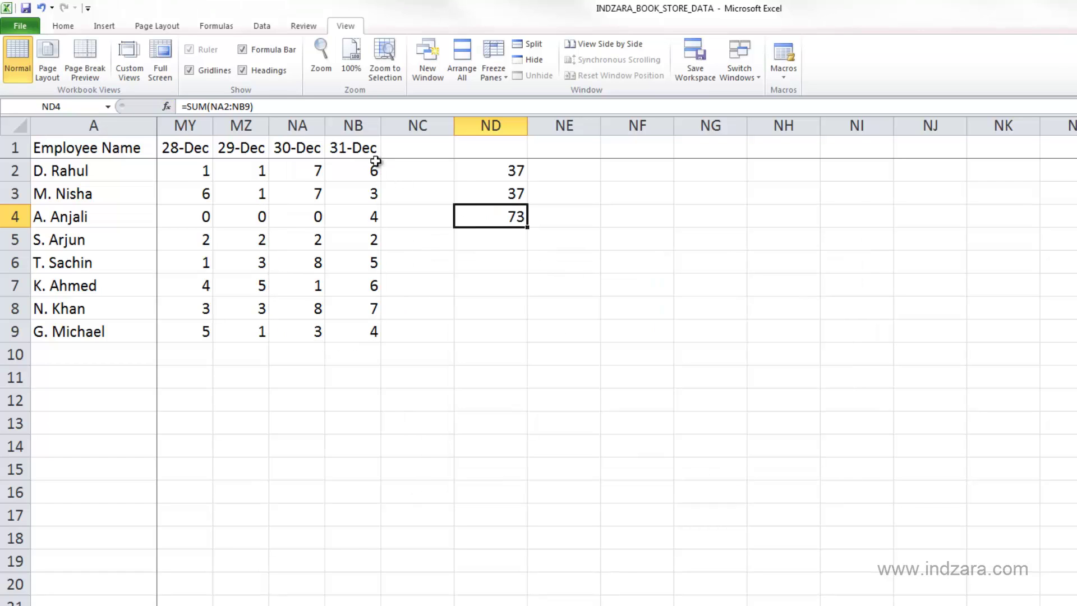
# - Append *10 to ND4's formula, making =SUM(NA2:NB9)*10, which shows 730
pyautogui.click(287, 103)
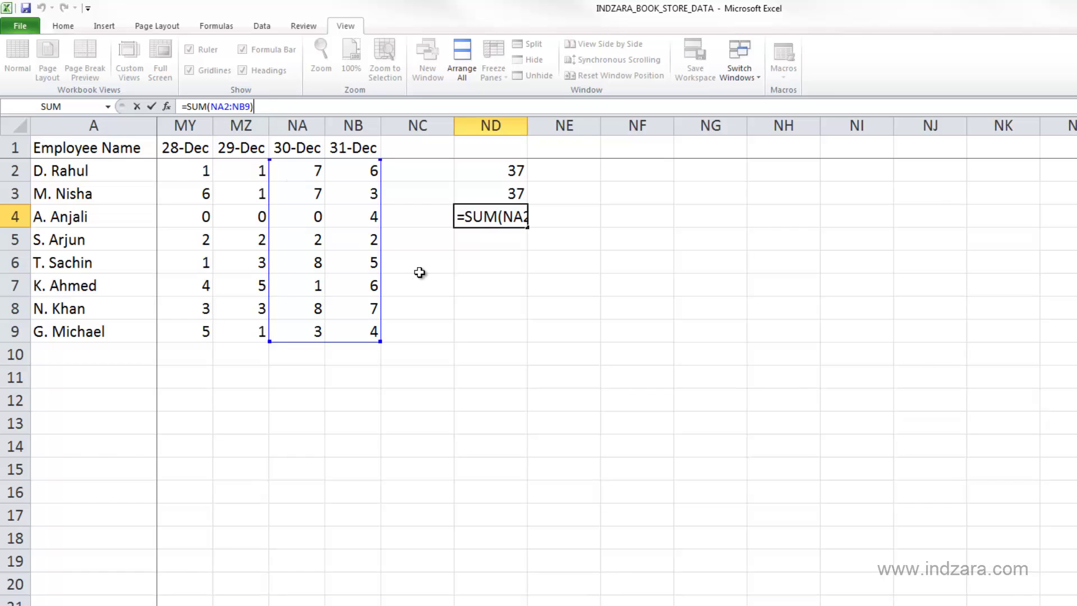
pyautogui.hotkey('ctrl', 'Return')
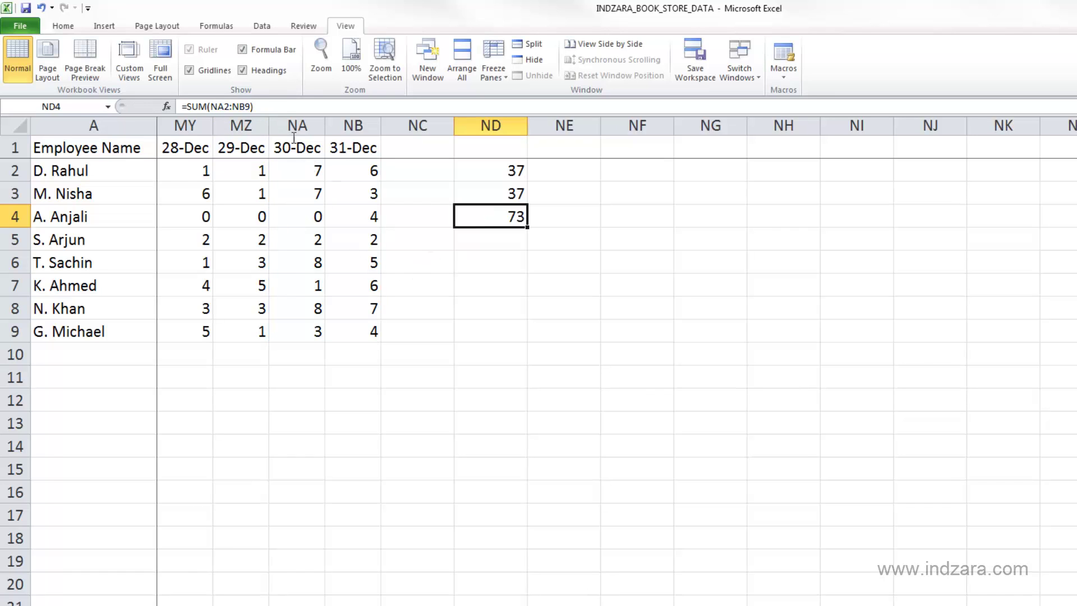
pyautogui.click(258, 106)
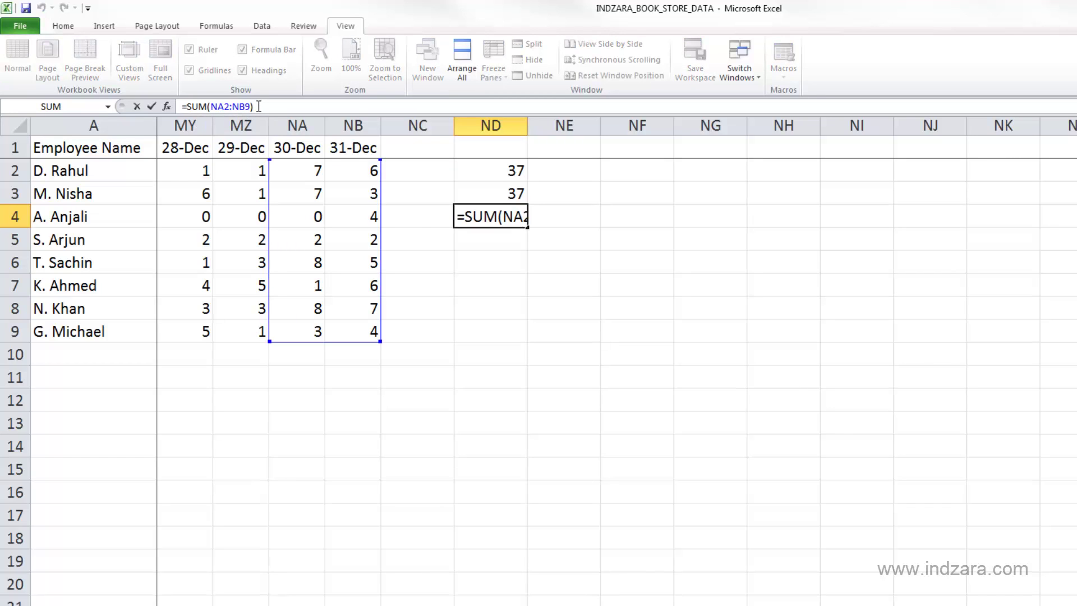
pyautogui.click(258, 106)
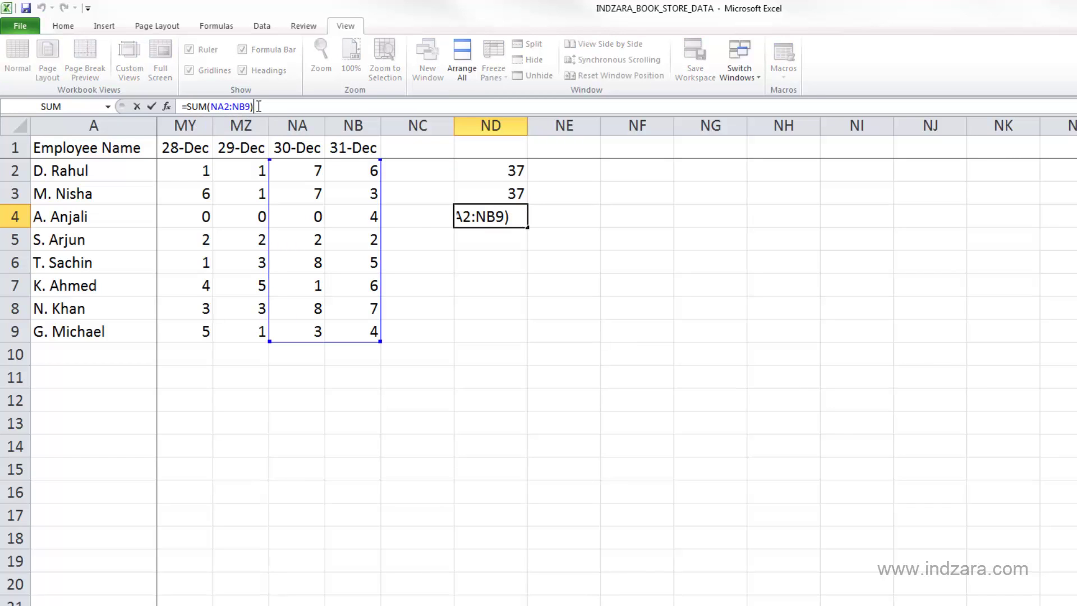
pyautogui.write('*10')
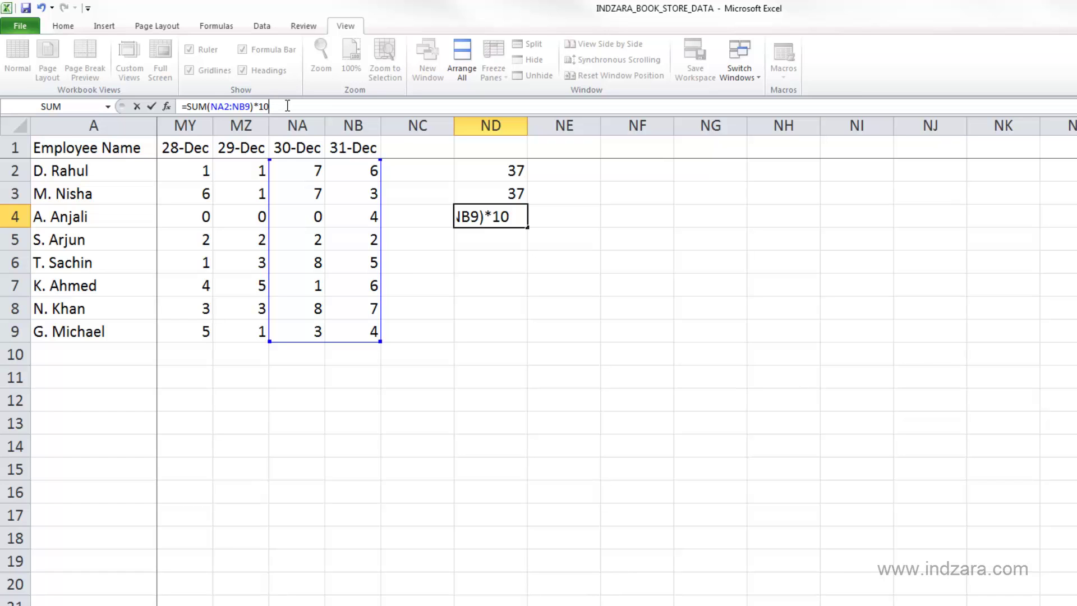
pyautogui.press('Return')
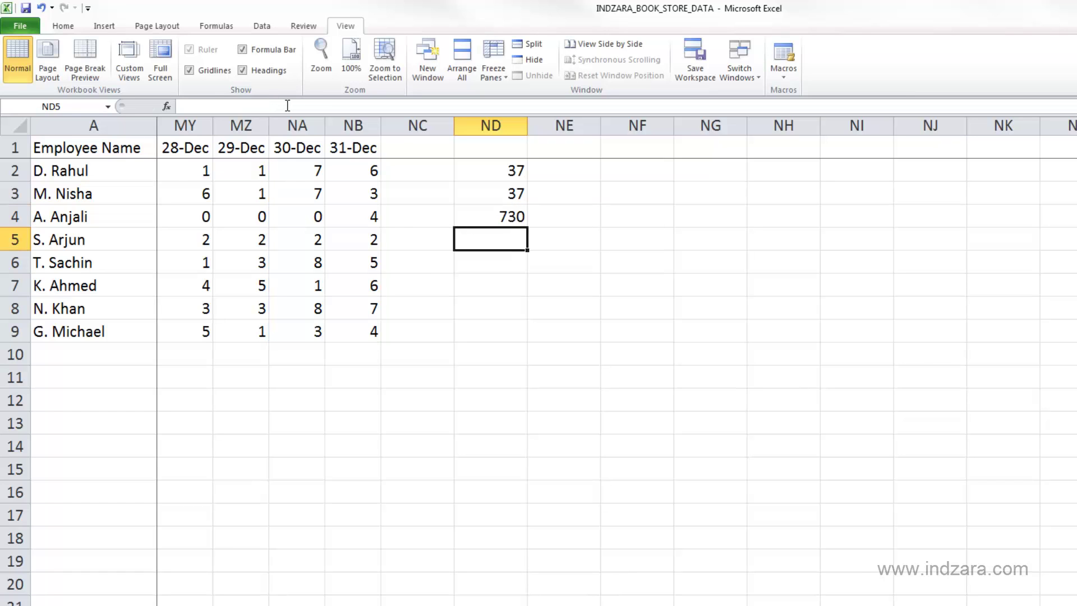
pyautogui.click(509, 216)
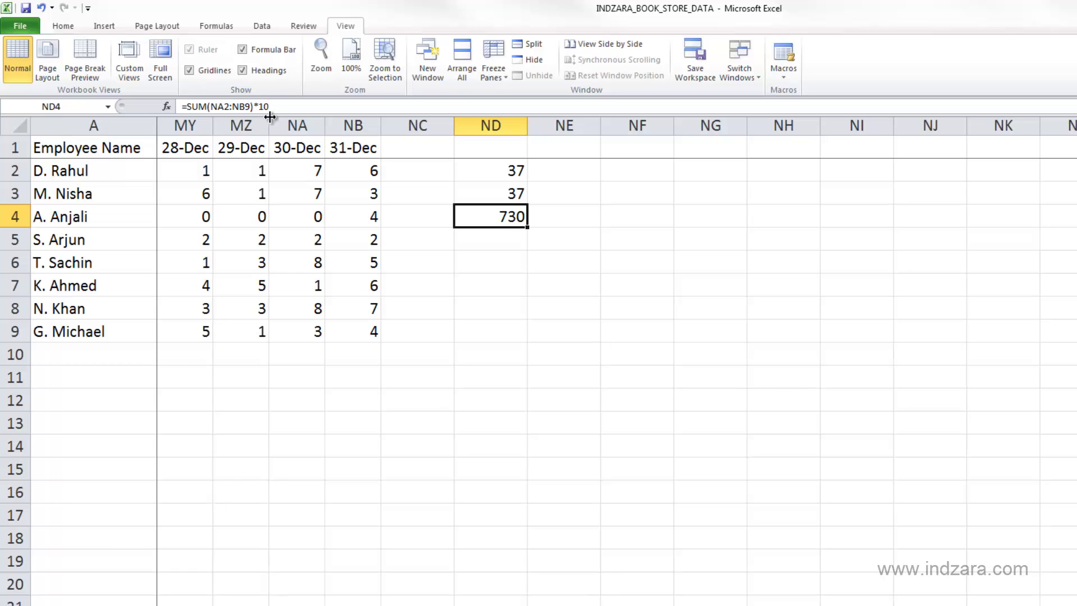